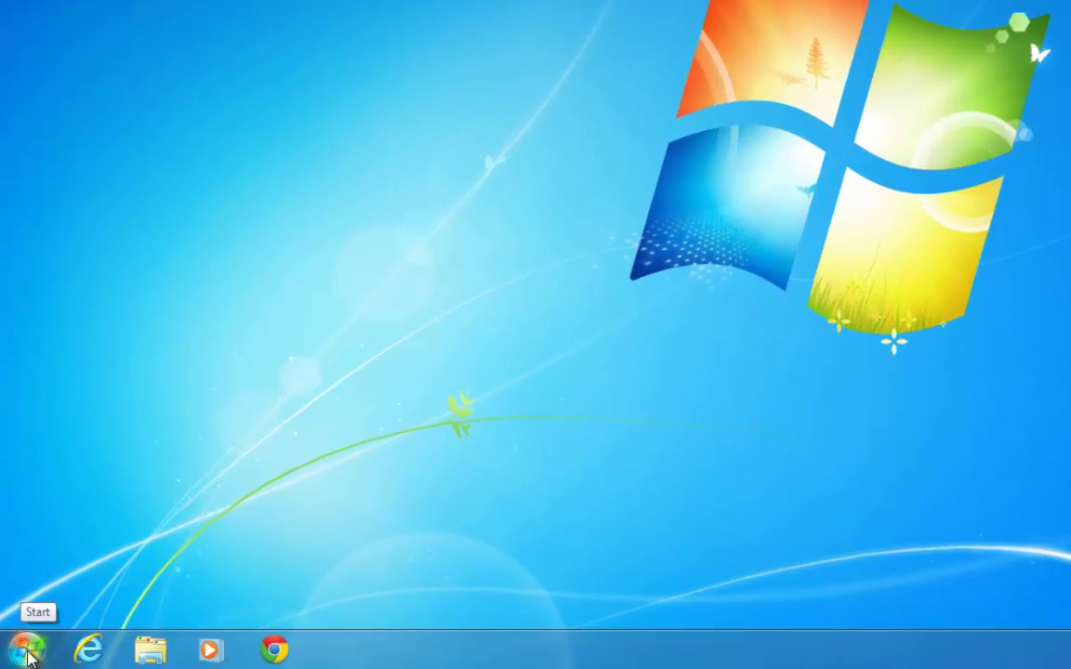
- Start Windows Easy Transfer using an external hard disk or USB flash drive, with this machine as the old computer
{"action": "left_click", "coordinate": [27, 656]}
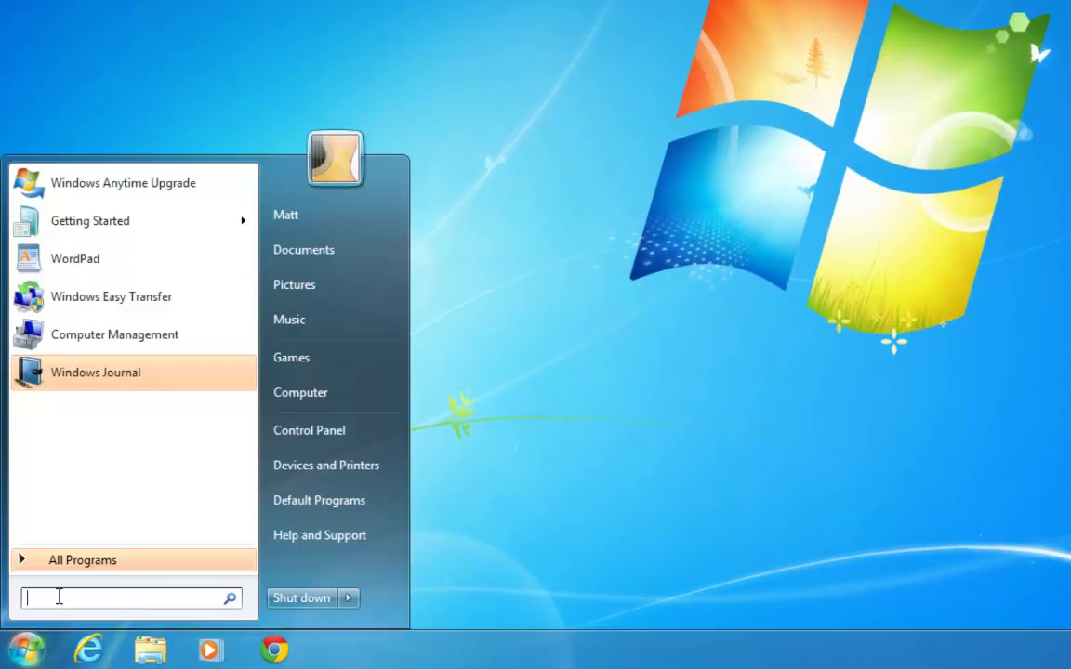
{"action": "type", "text": "easy"}
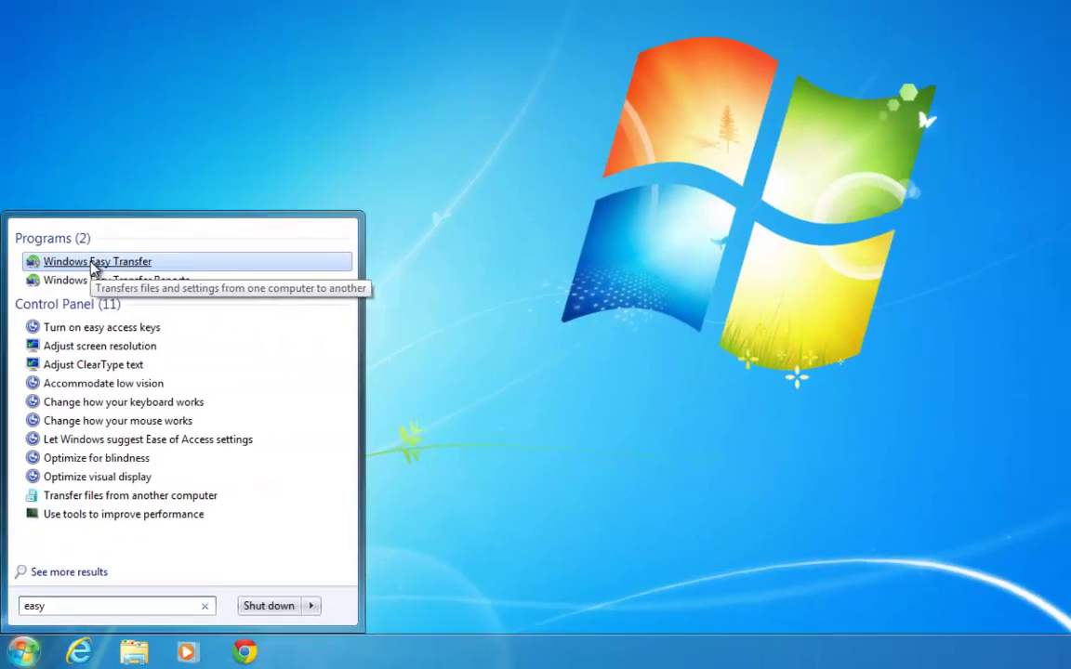
{"action": "left_click", "coordinate": [105, 213]}
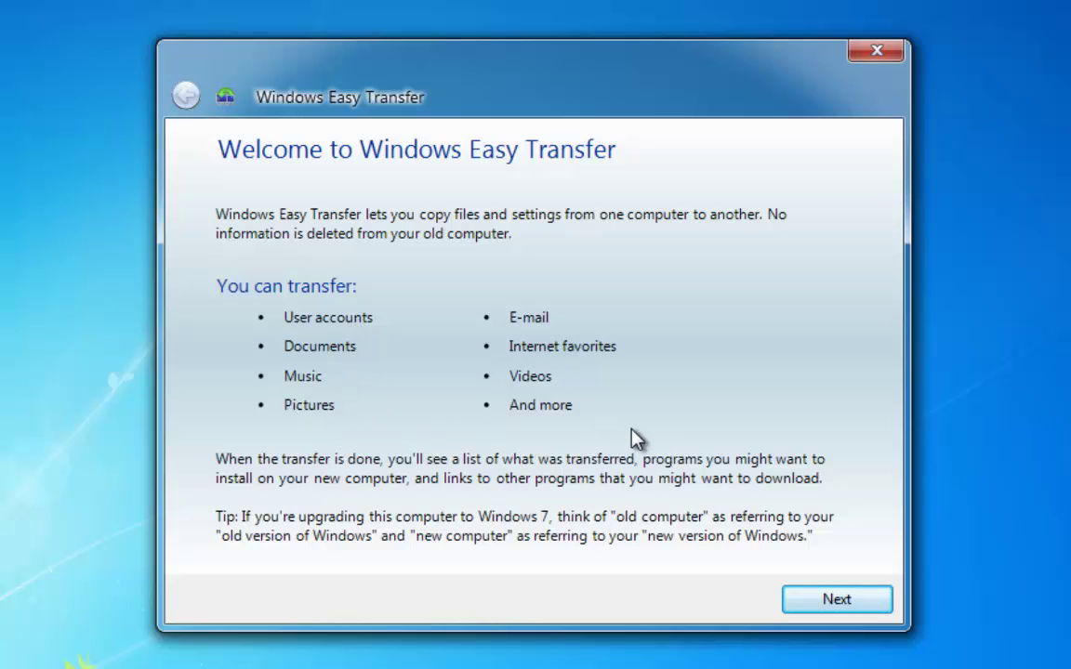
{"action": "left_click", "coordinate": [826, 609]}
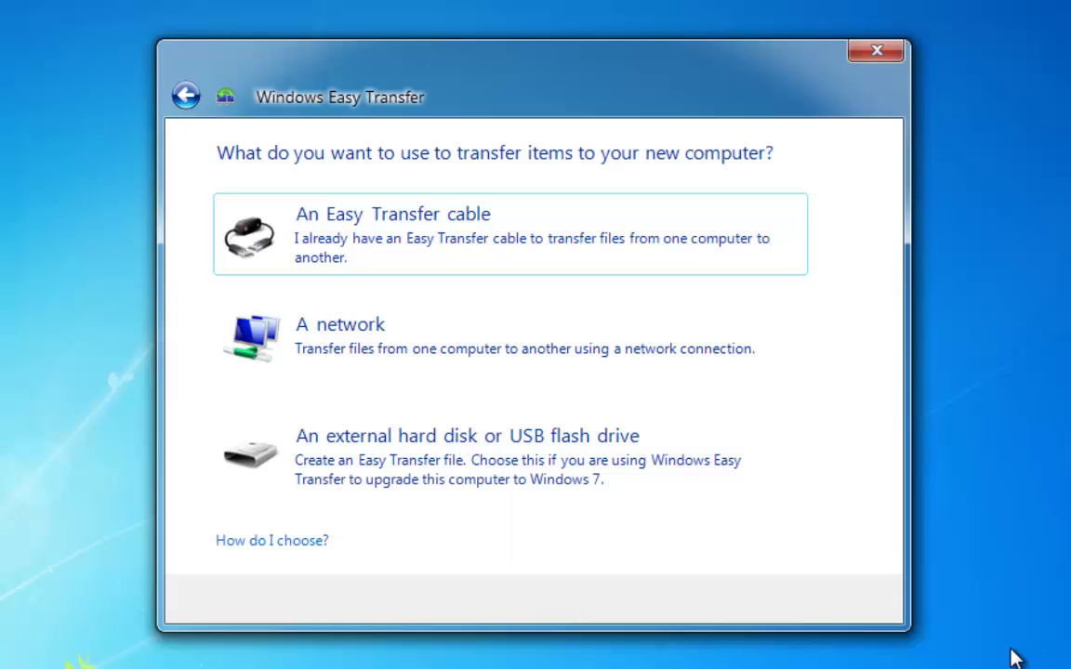
{"action": "left_click", "coordinate": [390, 465]}
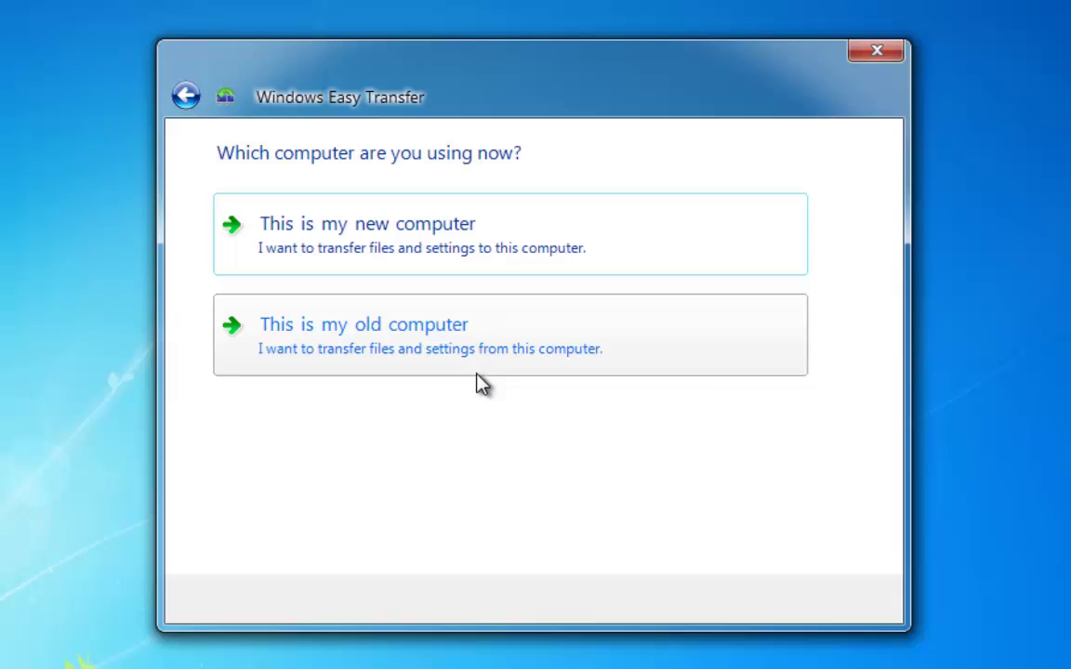
{"action": "left_click", "coordinate": [428, 333]}
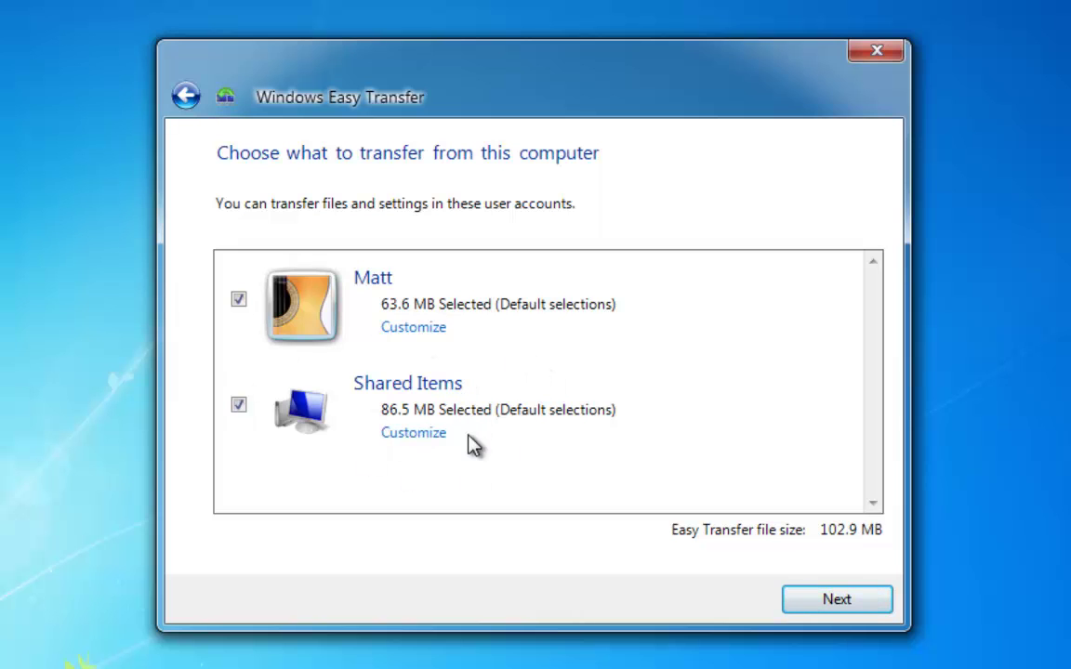
- Review the Shared Items categories and accept the default selections for the user account and shared items
{"action": "left_click", "coordinate": [420, 437]}
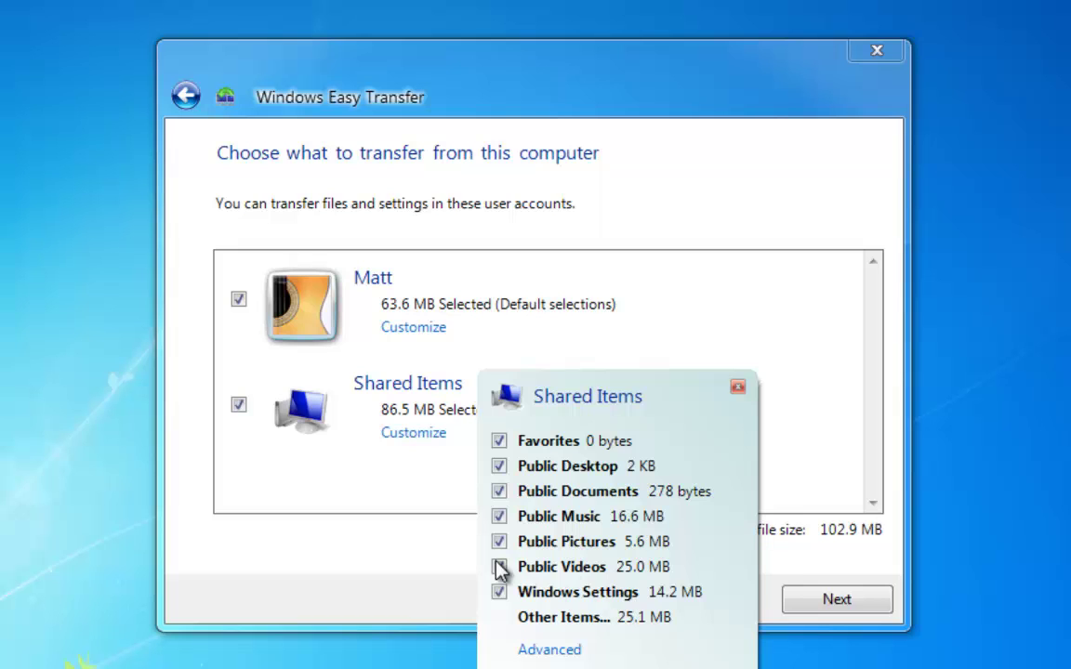
{"action": "left_click", "coordinate": [738, 387]}
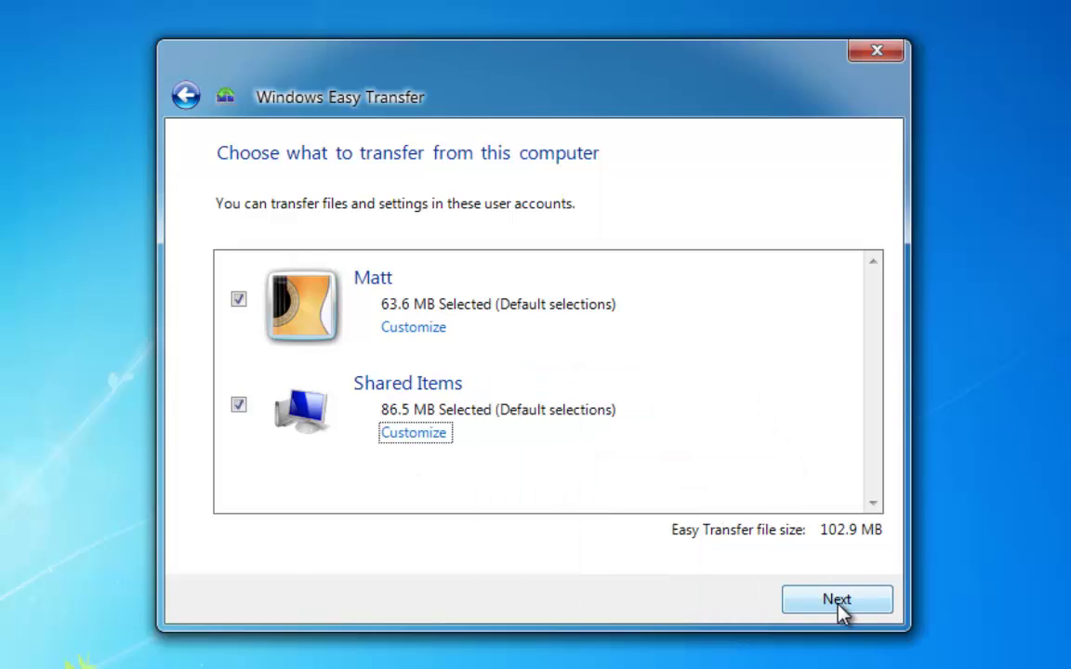
{"action": "left_click", "coordinate": [838, 600]}
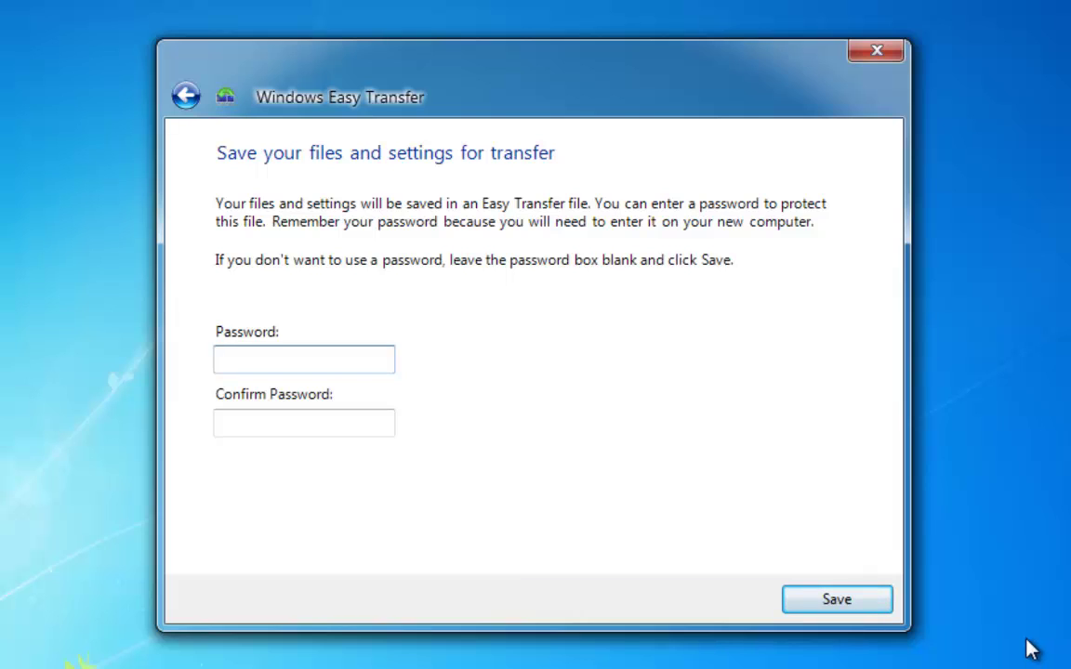
- Save the transfer file without a password to USB (F:) as "Windows Easy Transfer - Items from old computer" and finish the wizard
{"action": "left_click", "coordinate": [850, 600]}
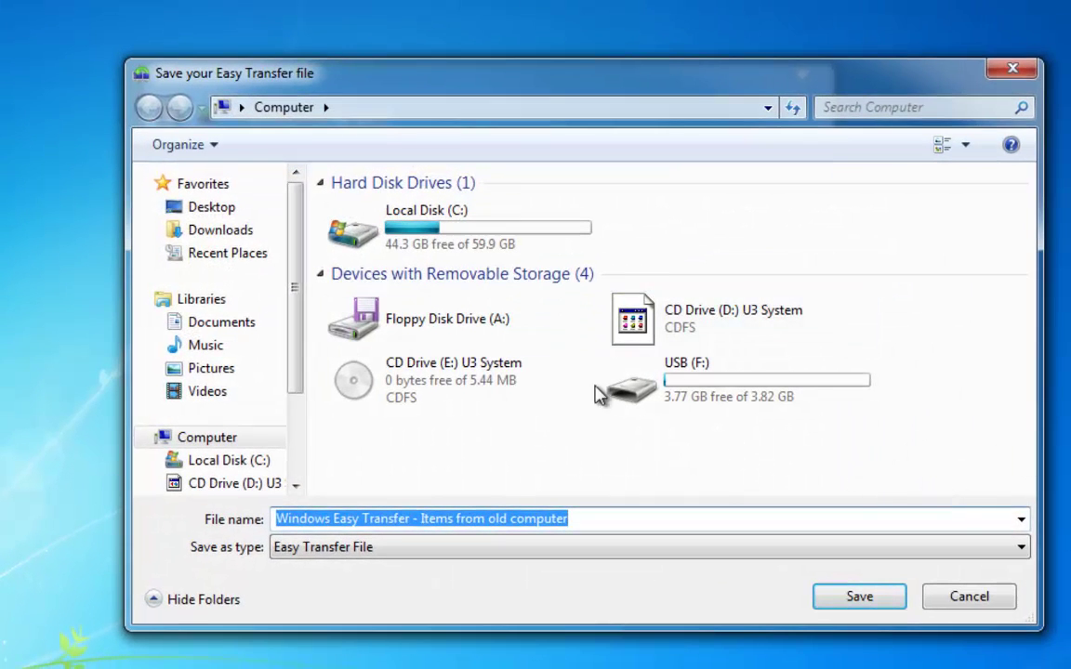
{"action": "left_click", "coordinate": [697, 393]}
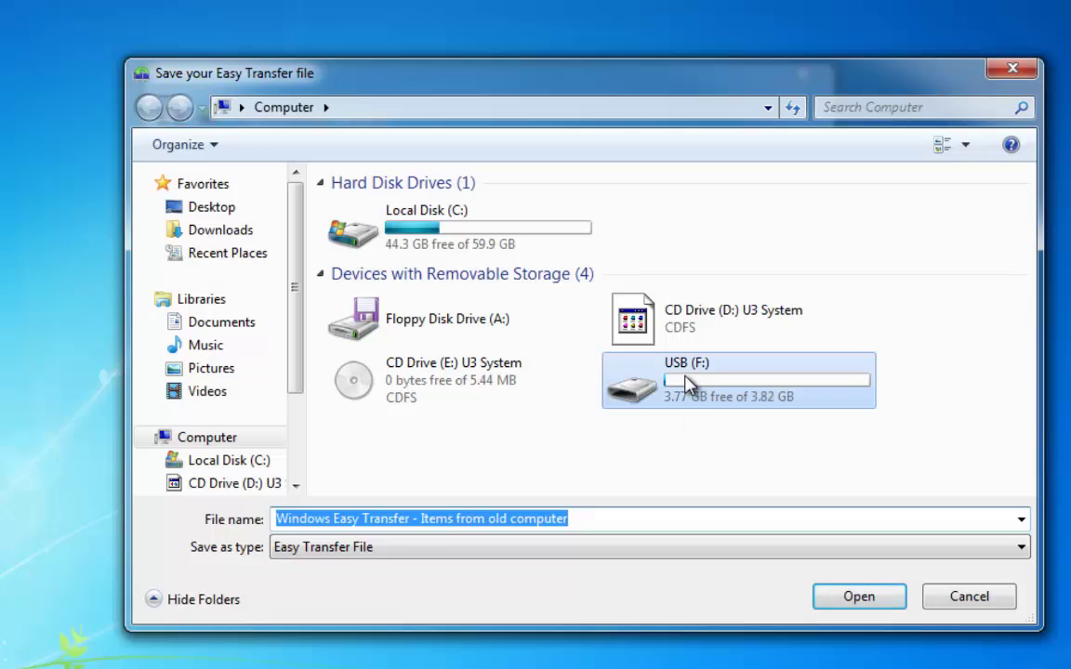
{"action": "double_click", "coordinate": [702, 390]}
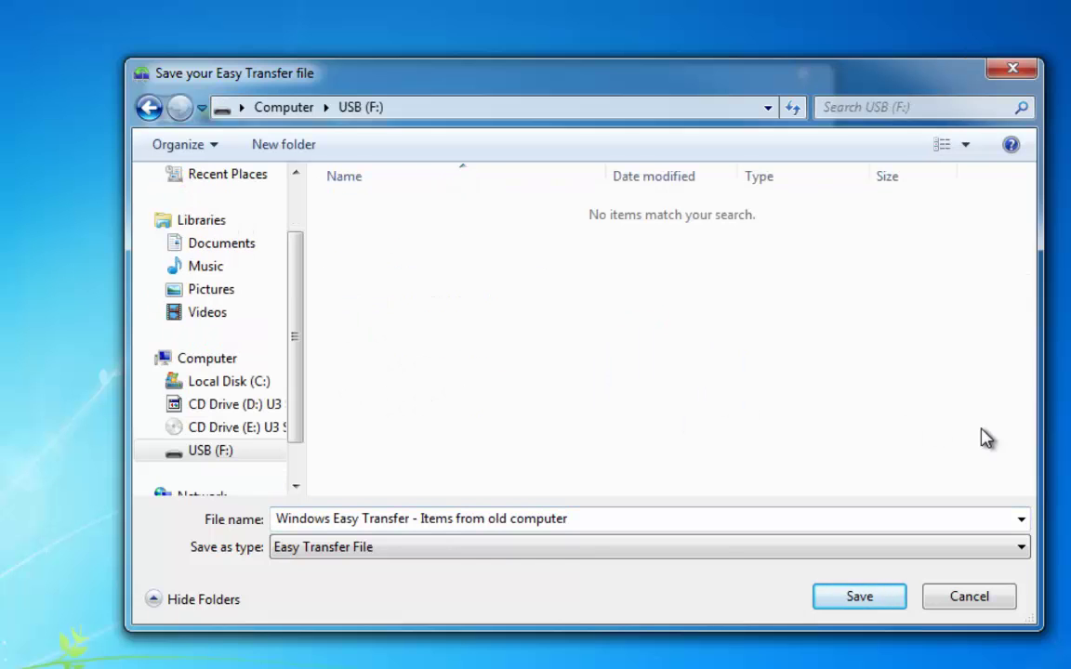
{"action": "left_click", "coordinate": [844, 600]}
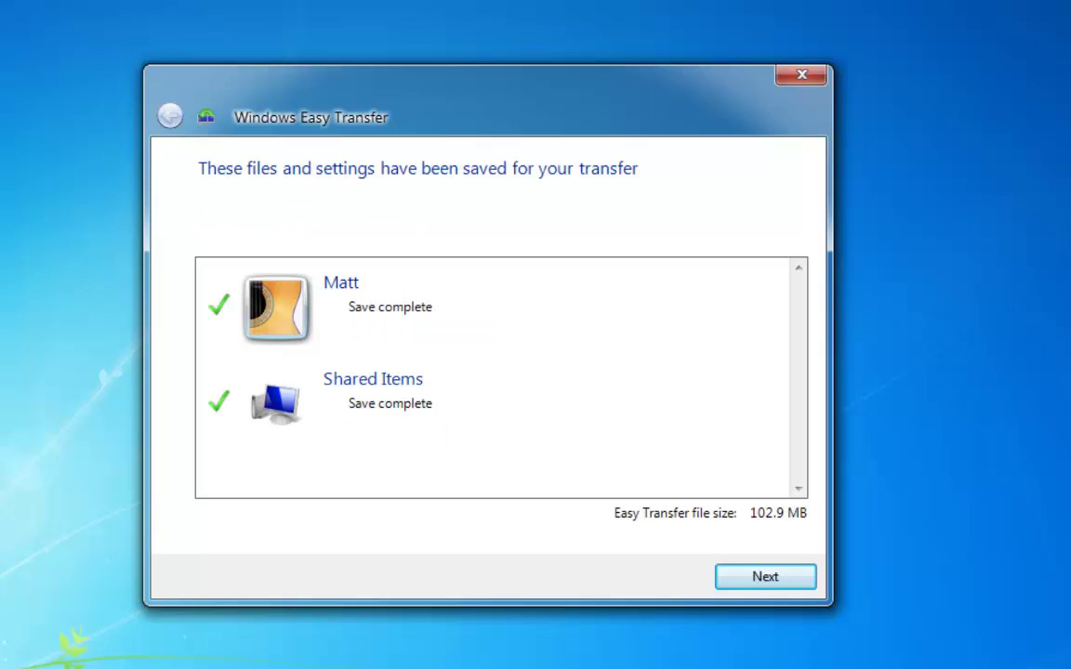
{"action": "left_click", "coordinate": [789, 579]}
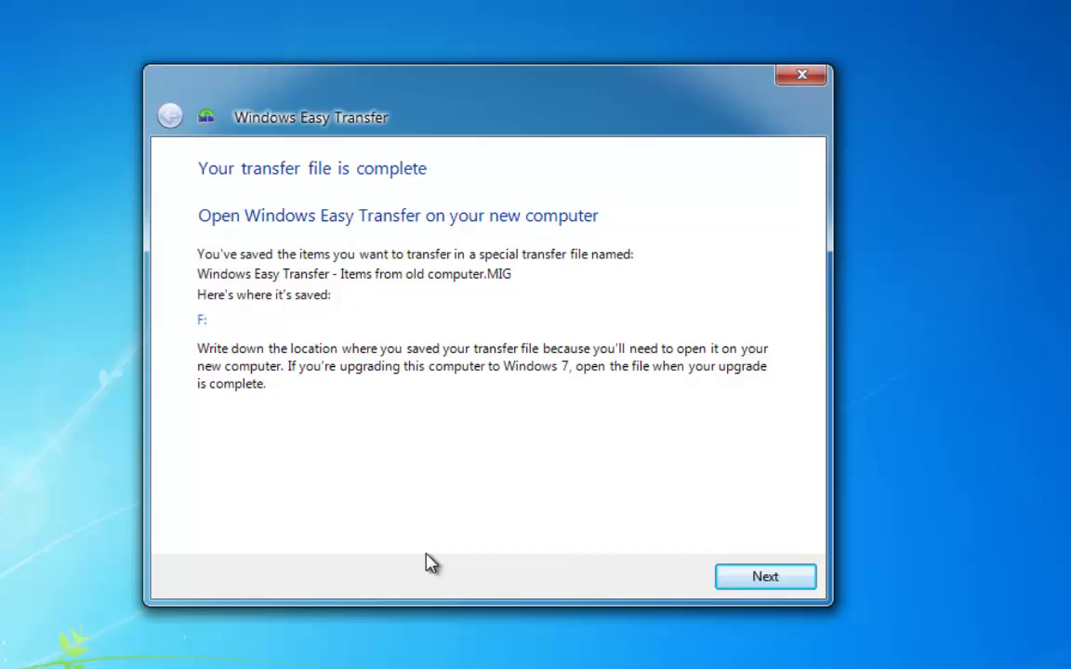
{"action": "left_click", "coordinate": [767, 583]}
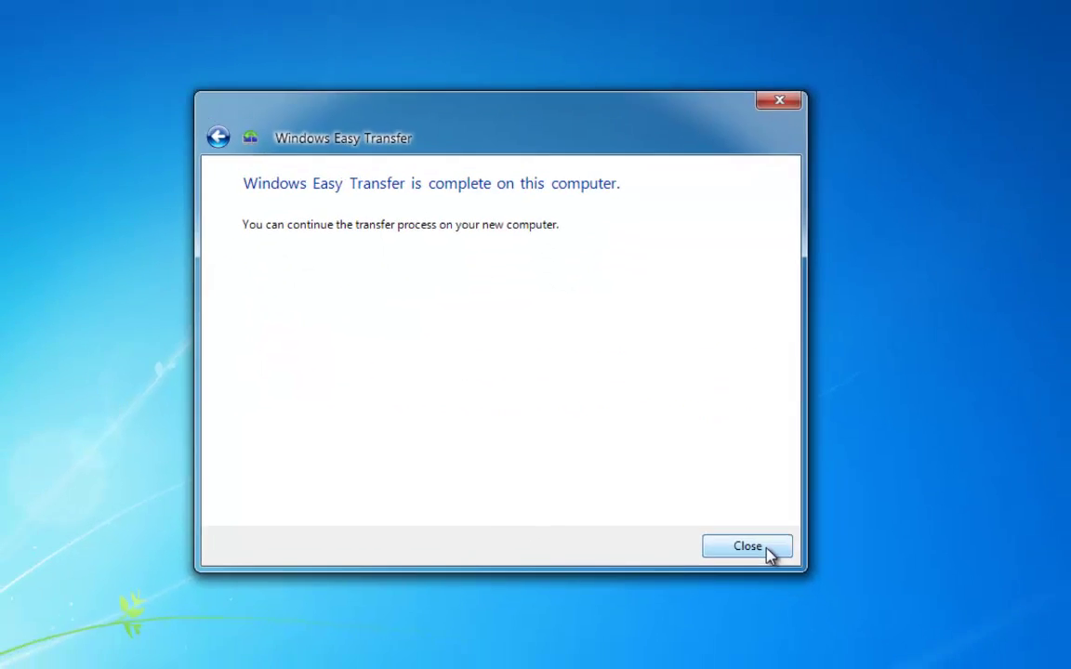
{"action": "left_click", "coordinate": [769, 553]}
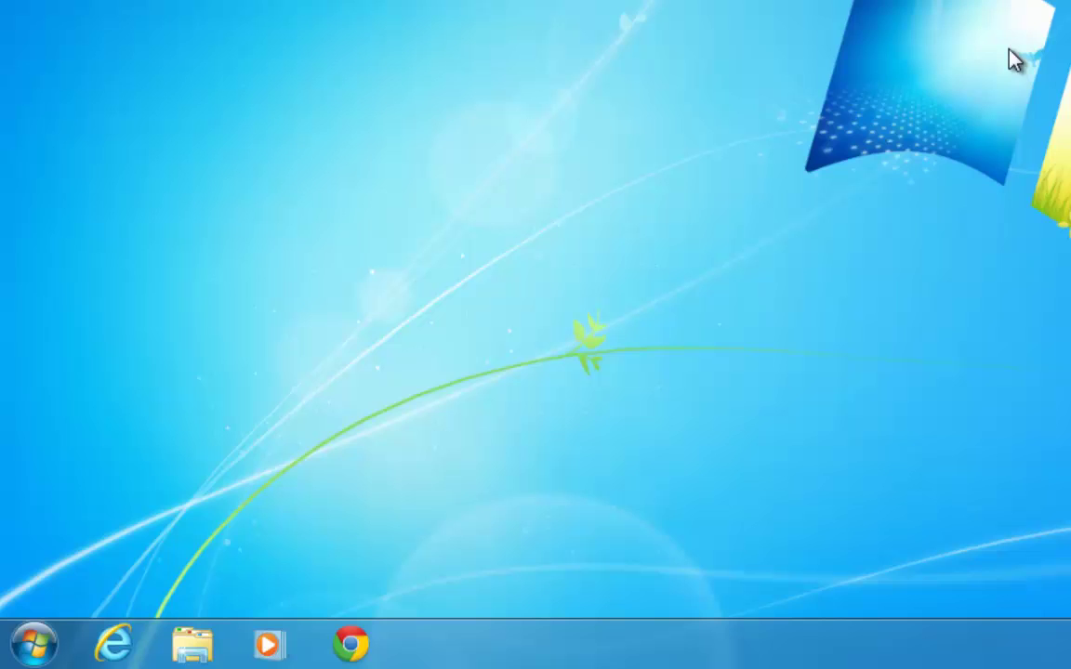
- Start Windows Easy Transfer again using an external hard disk or USB flash drive, with this machine as the new computer
{"action": "left_click", "coordinate": [35, 644]}
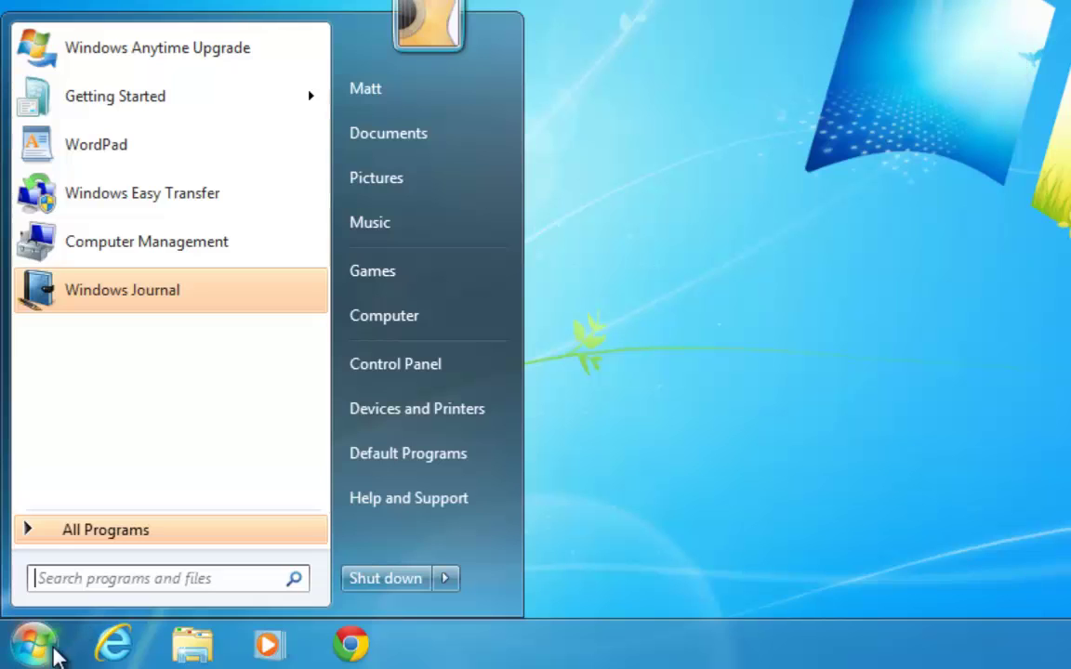
{"action": "type", "text": "easy"}
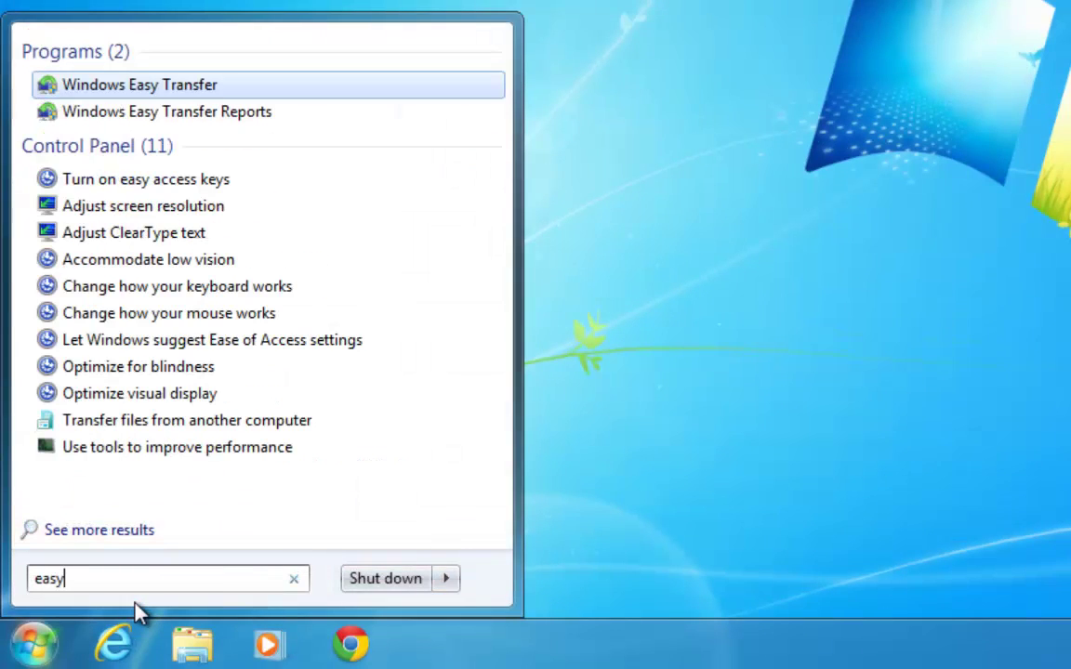
{"action": "left_click", "coordinate": [122, 91]}
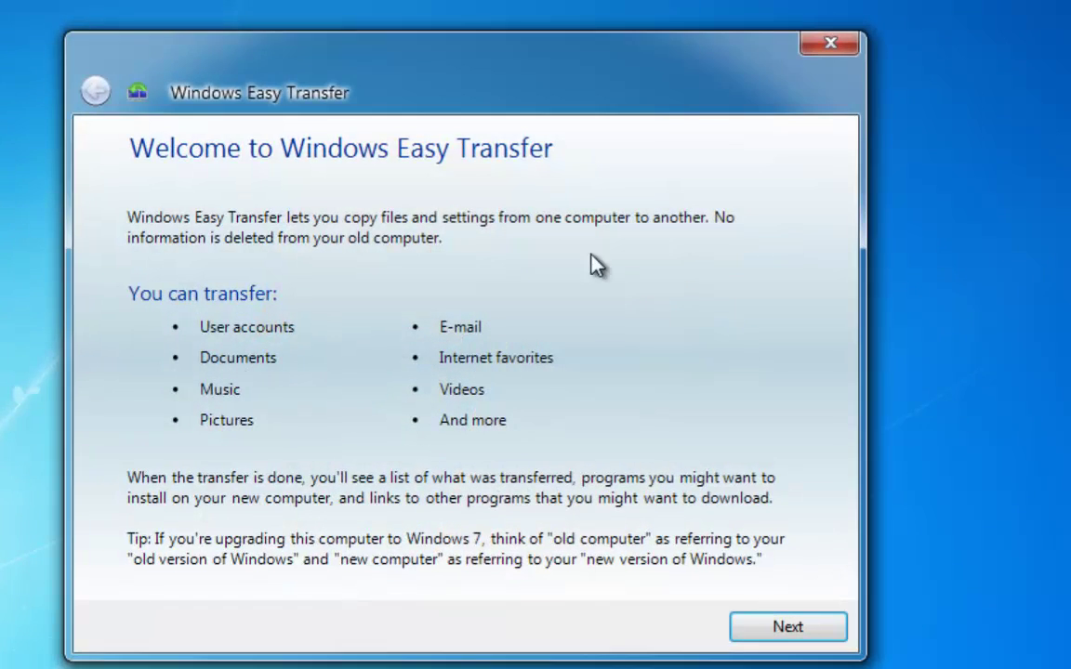
{"action": "left_click", "coordinate": [771, 632]}
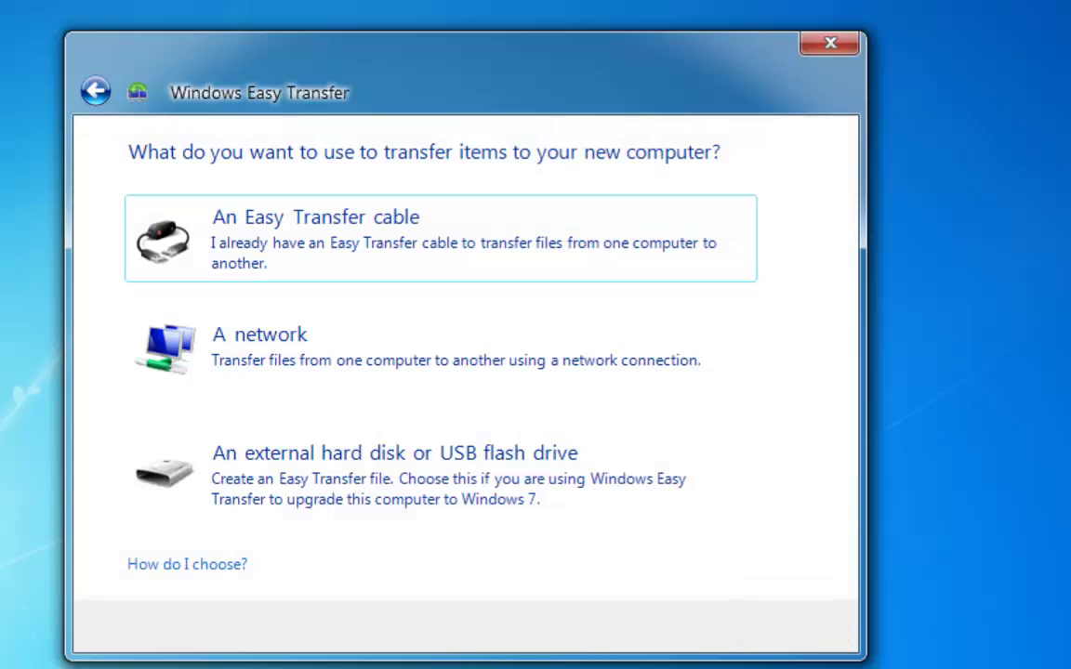
{"action": "left_click", "coordinate": [353, 479]}
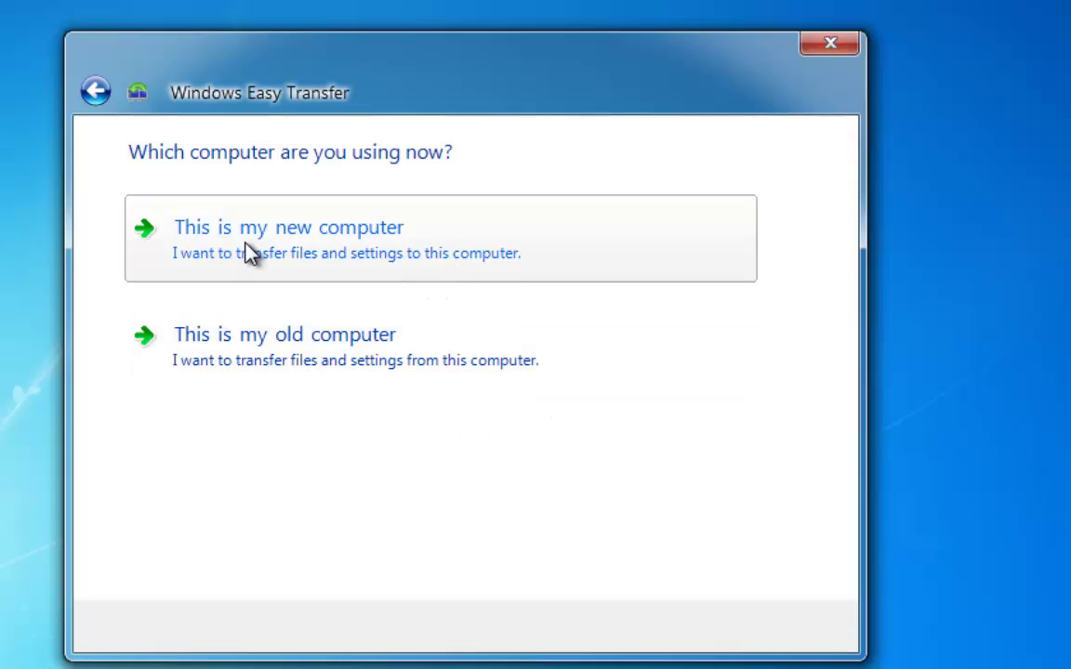
{"action": "left_click", "coordinate": [312, 249]}
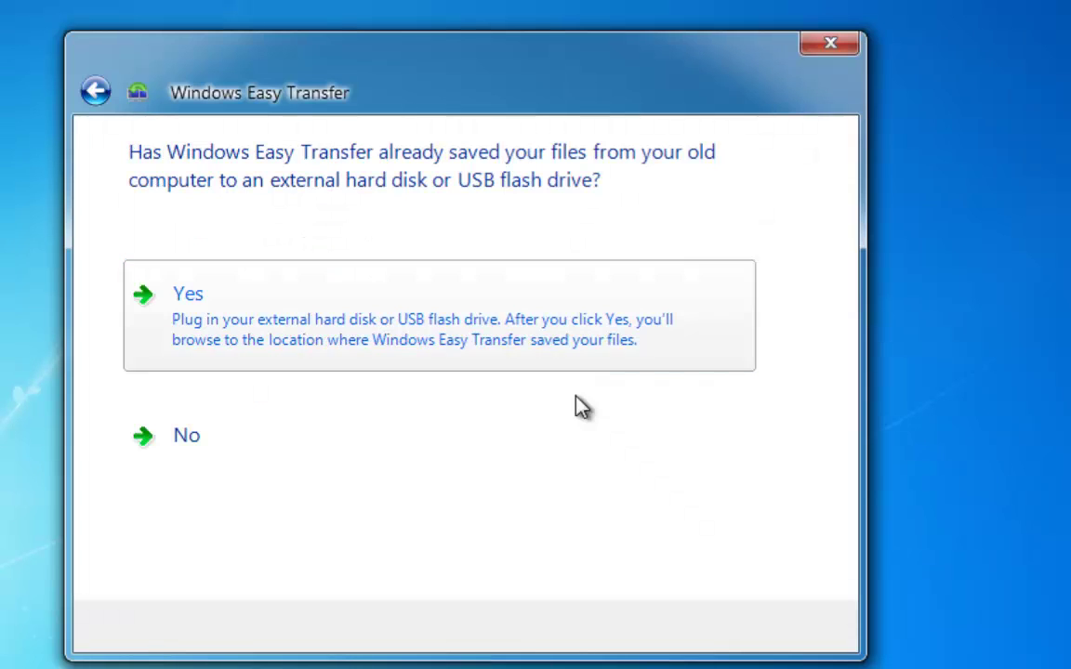
- Confirm that the old computer's files are already saved and open the Easy Transfer file from USB (F:)
{"action": "left_click", "coordinate": [397, 321]}
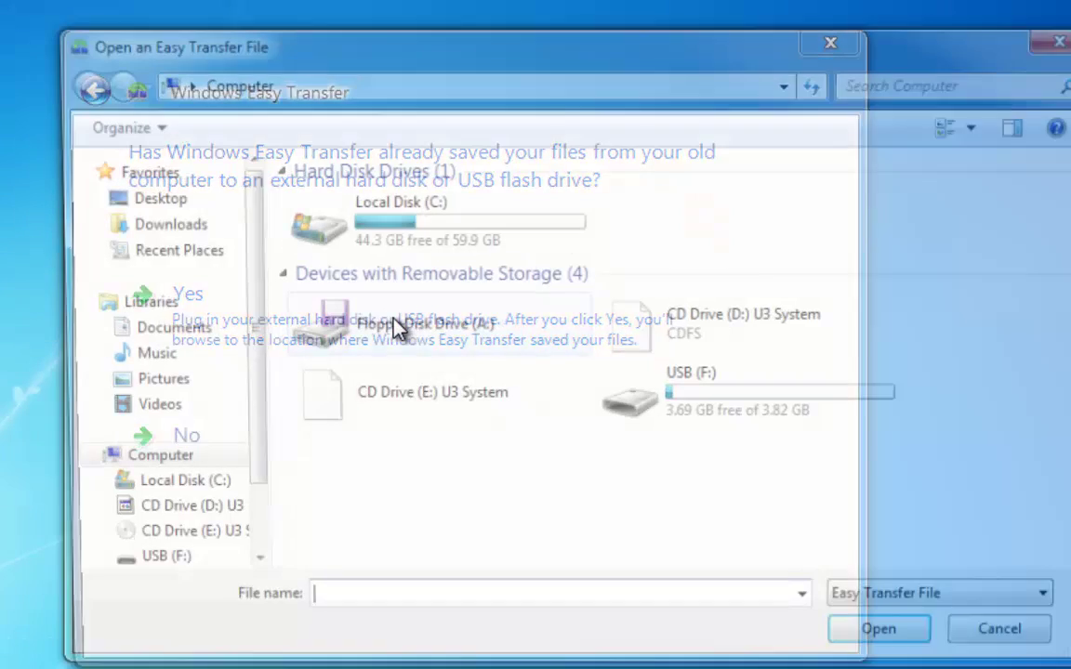
{"action": "double_click", "coordinate": [699, 397]}
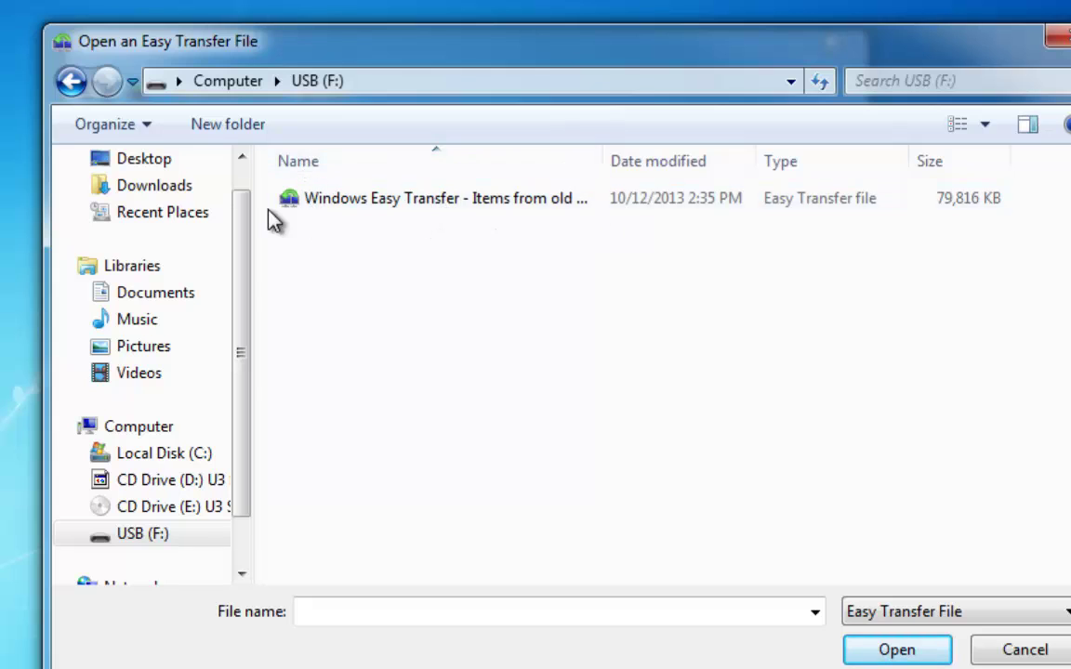
{"action": "double_click", "coordinate": [440, 205]}
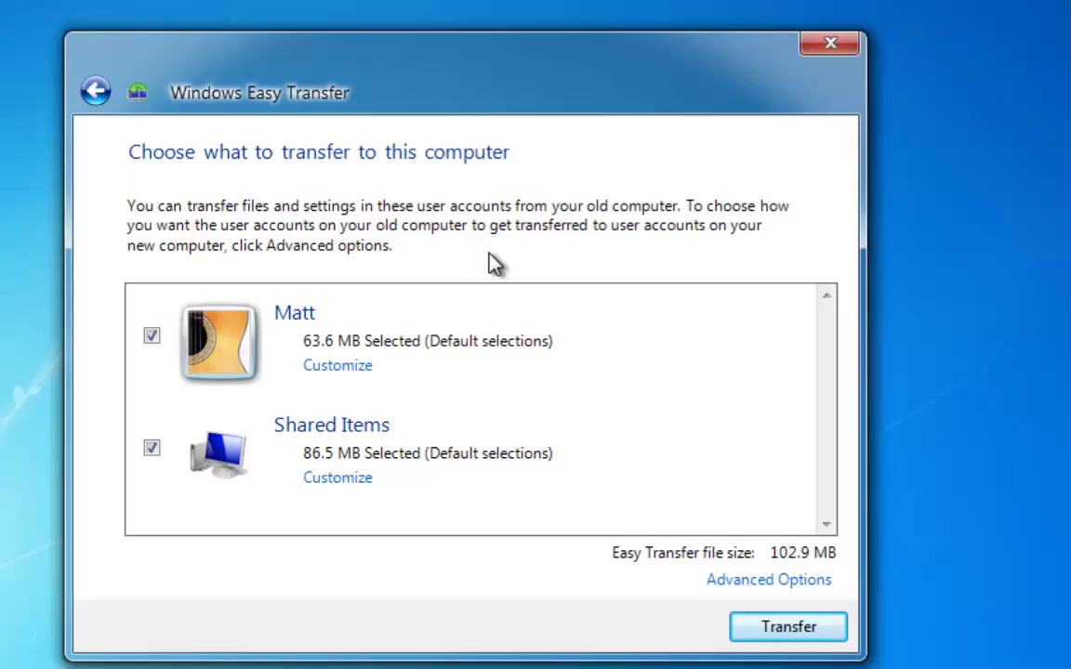
- Review the user account's items and transfer the default selections to this computer
{"action": "left_click", "coordinate": [340, 367]}
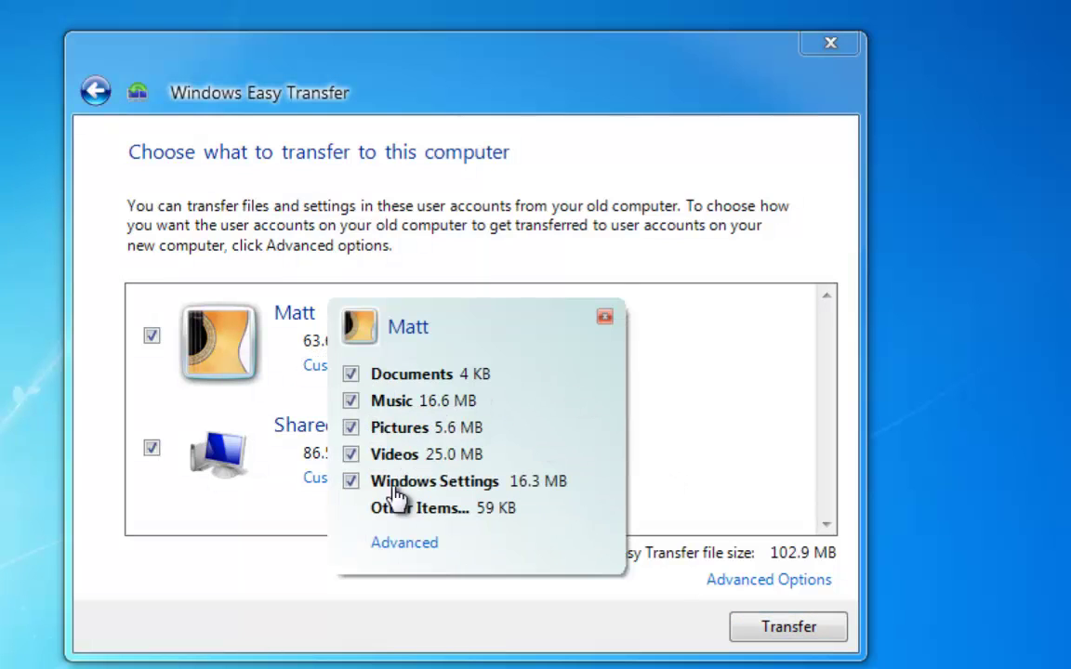
{"action": "left_click", "coordinate": [605, 319]}
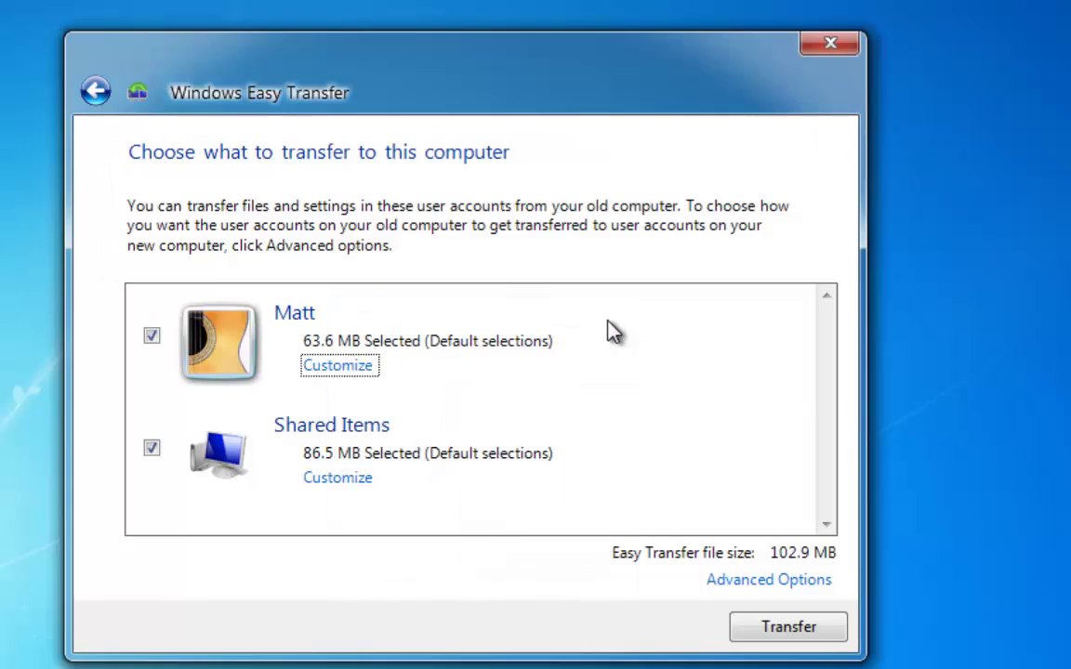
{"action": "left_click", "coordinate": [792, 628]}
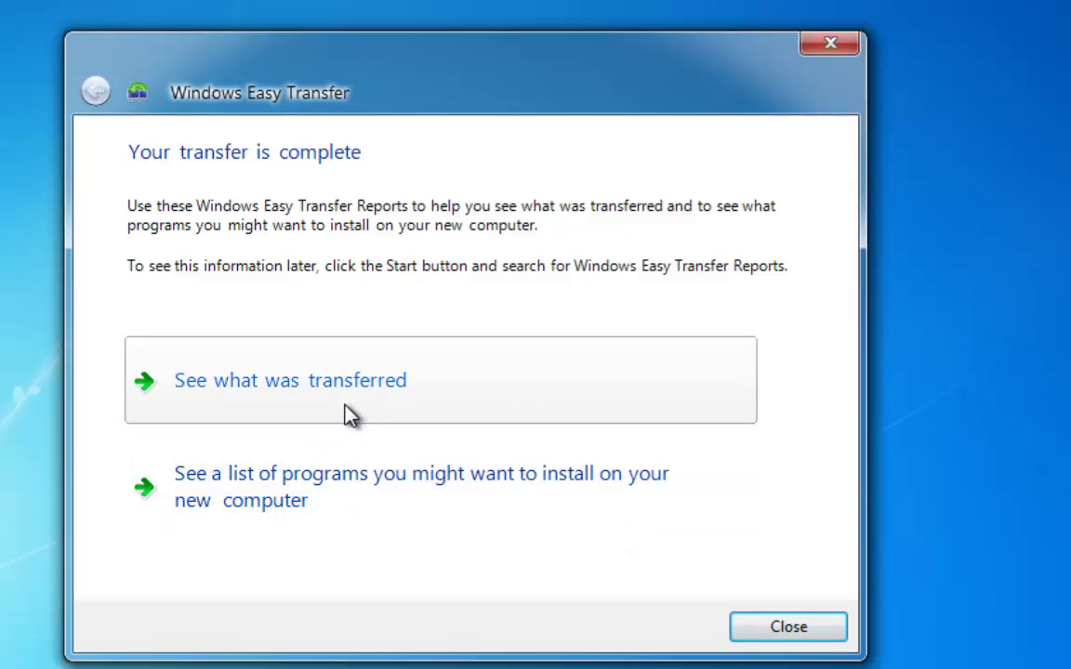
- Examine the transfer report and the program report, and close the reports and the wizard
{"action": "left_click", "coordinate": [318, 499]}
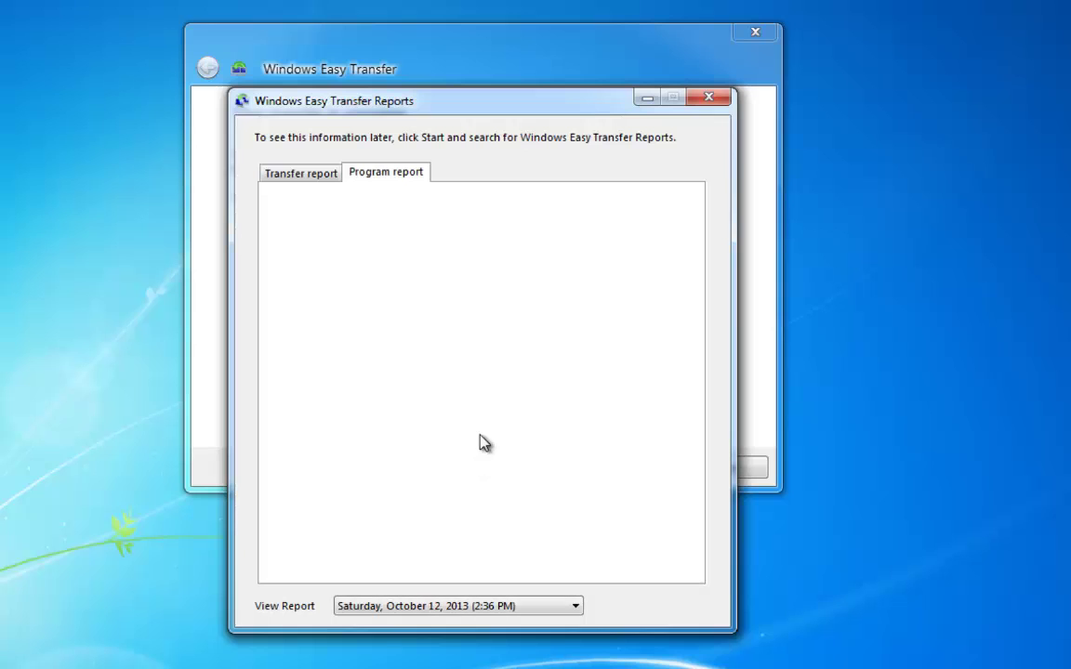
{"action": "left_click", "coordinate": [305, 177]}
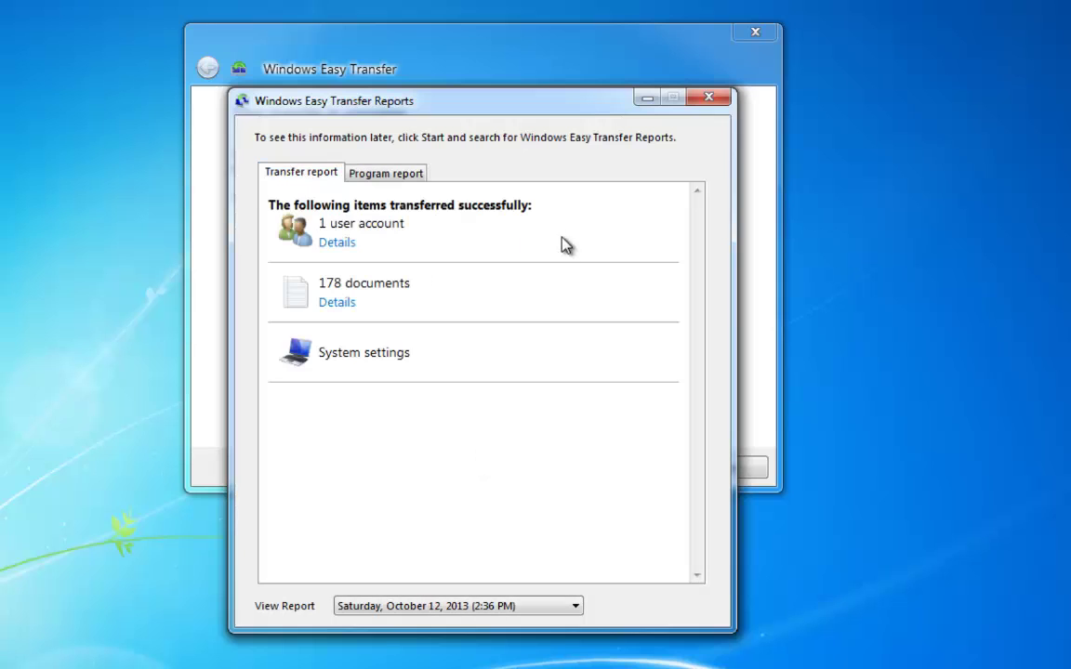
{"action": "left_click", "coordinate": [387, 175]}
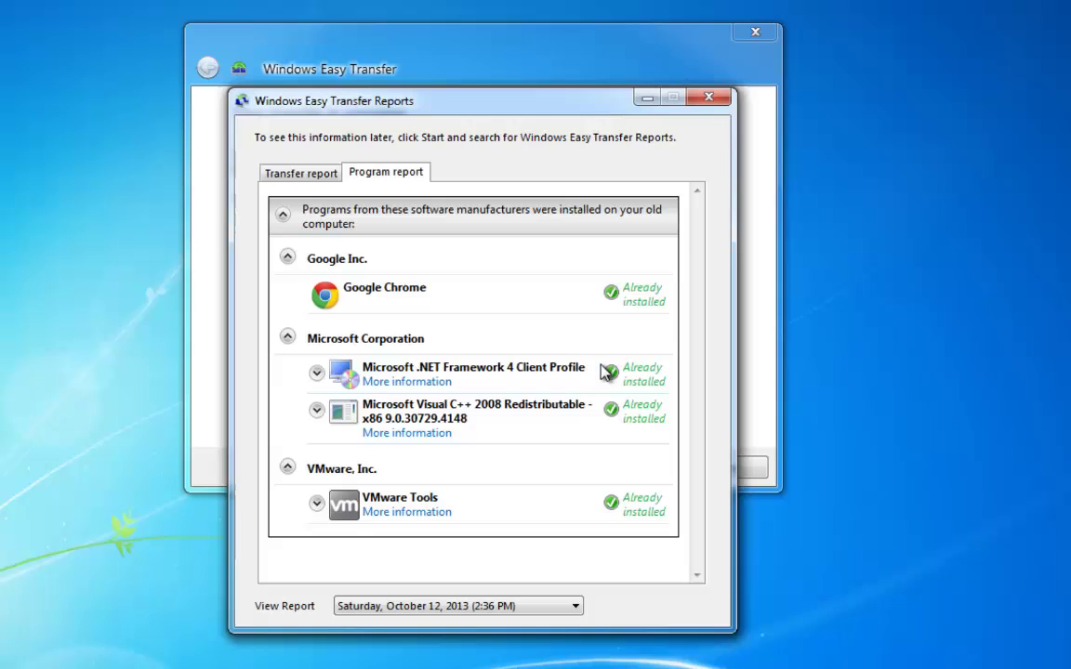
{"action": "left_click", "coordinate": [697, 106]}
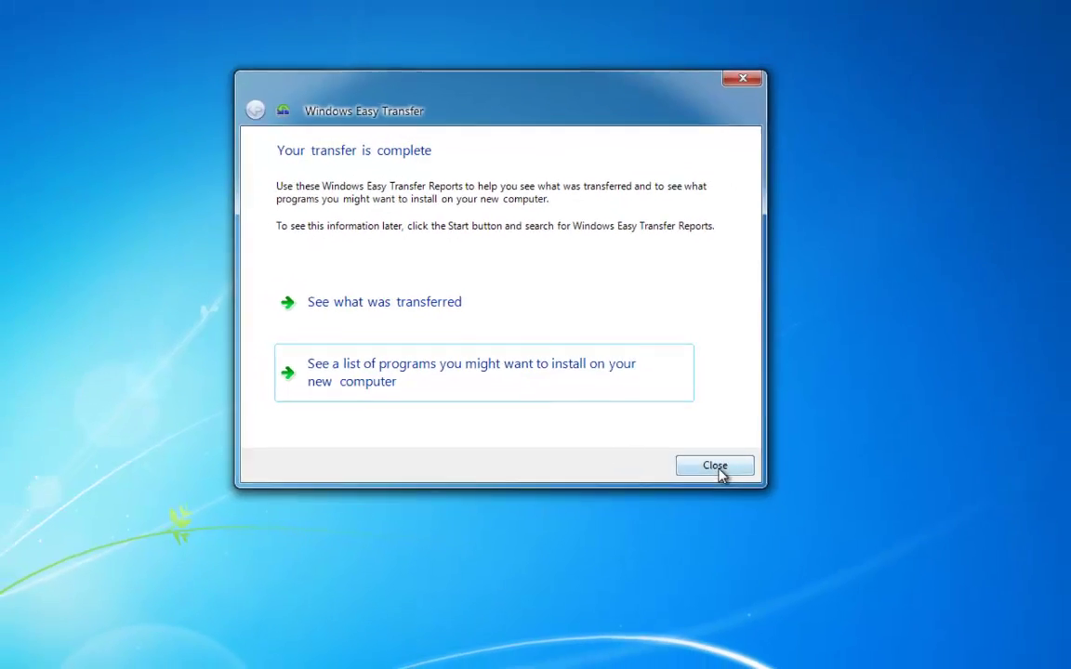
{"action": "left_click", "coordinate": [723, 467]}
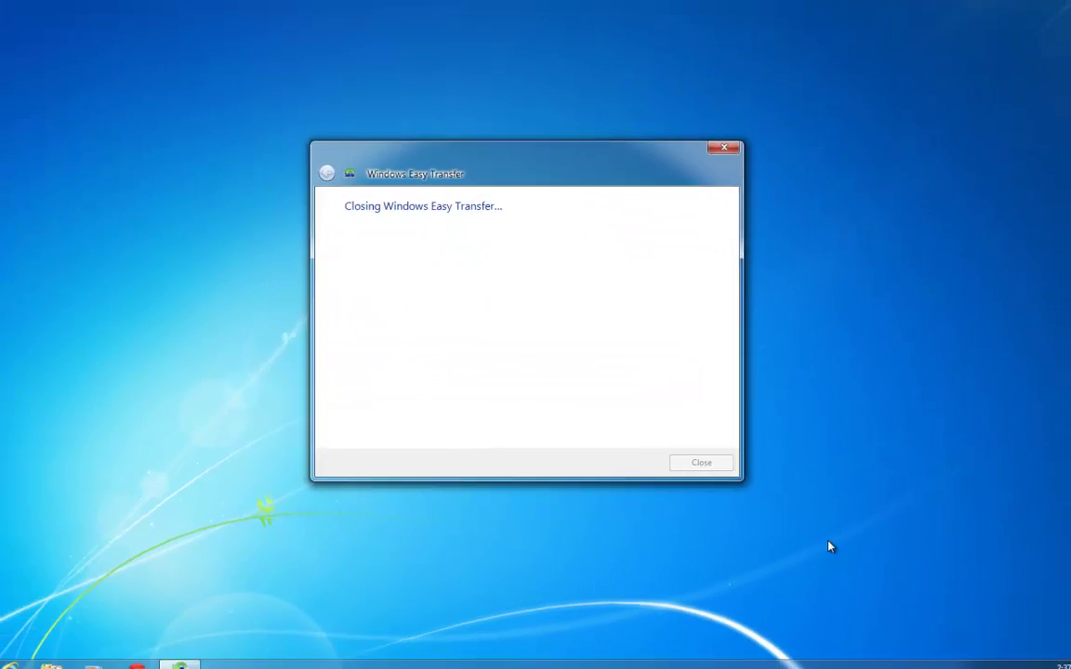